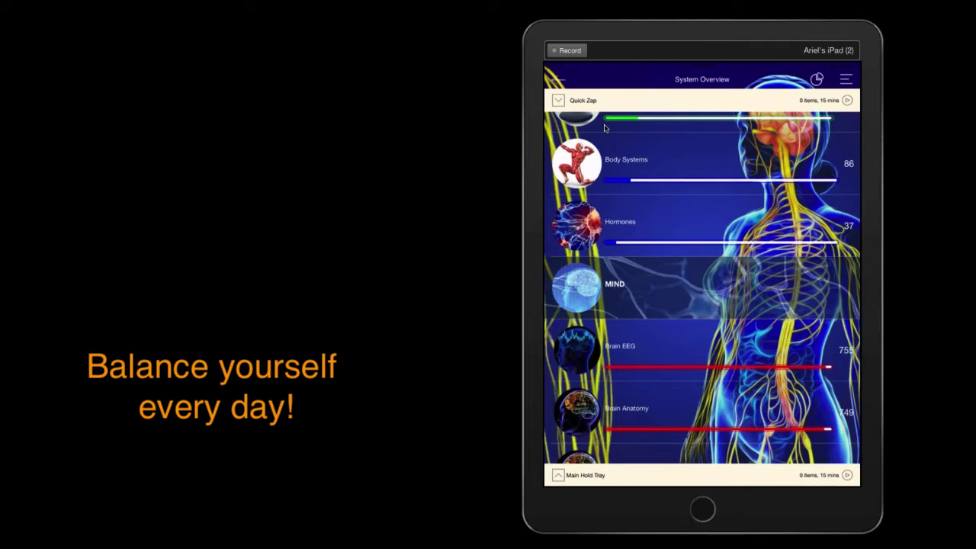
pyautogui.scroll(2, 604, 127)
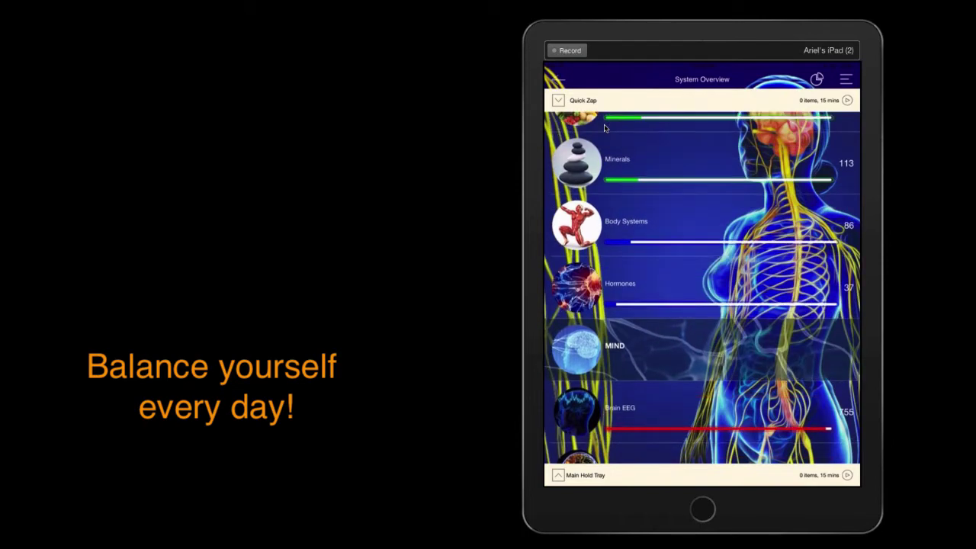
pyautogui.scroll(2, 604, 127)
pyautogui.scroll(3, 603, 127)
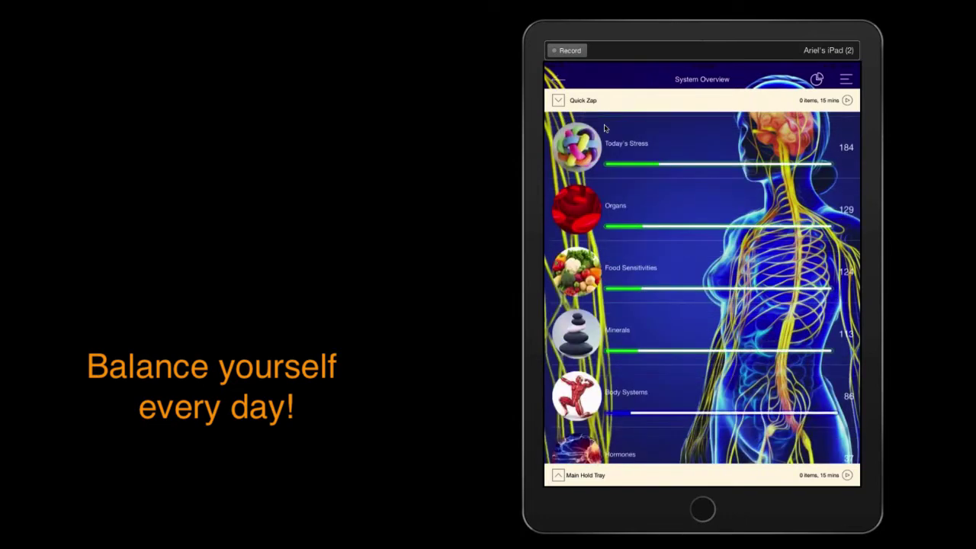
pyautogui.scroll(2, 604, 127)
pyautogui.scroll(3, 606, 129)
pyautogui.scroll(2, 606, 128)
pyautogui.scroll(2, 604, 127)
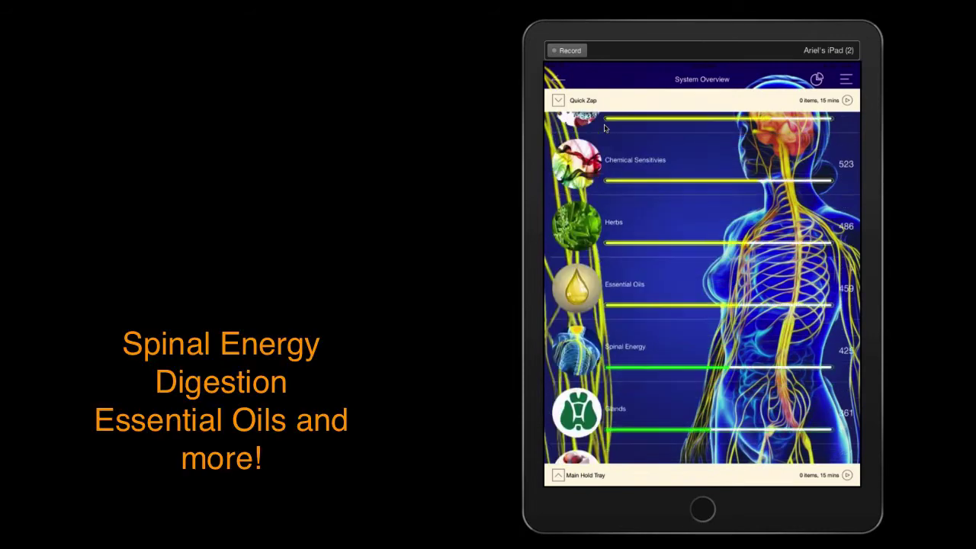
pyautogui.scroll(2, 604, 128)
pyautogui.scroll(2, 603, 127)
pyautogui.scroll(2, 604, 127)
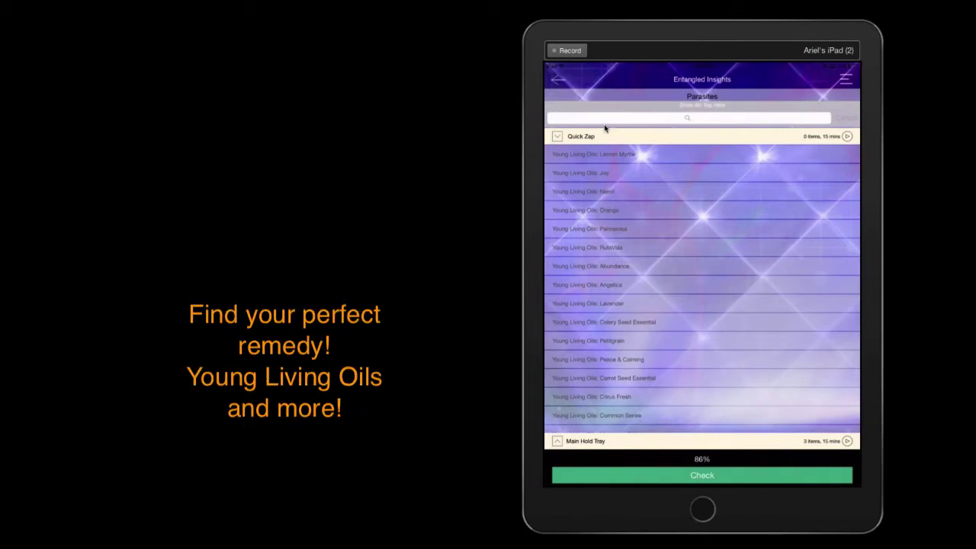
# - Drop the Lemon Myrtle, Joy and Neroli oil rows into the Main Hold Tray
pyautogui.click(623, 164)
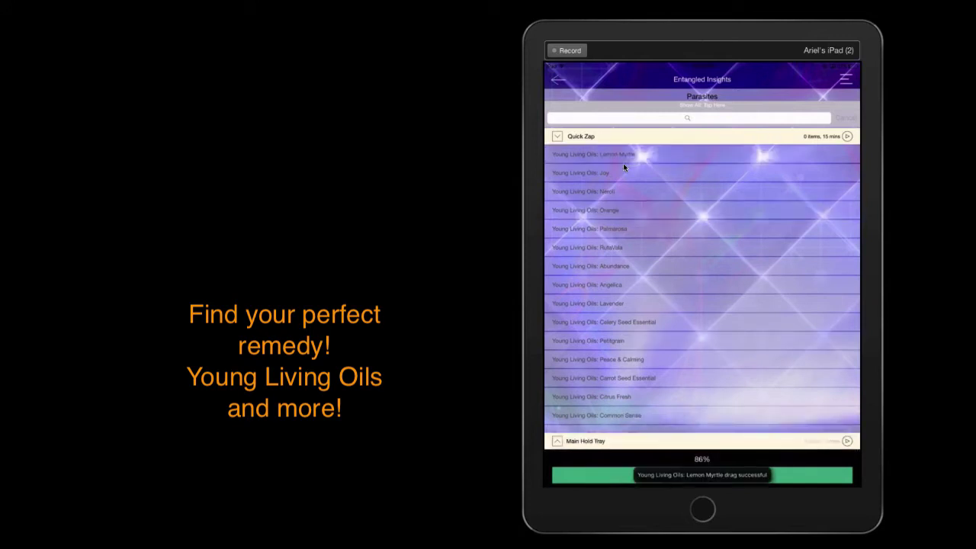
pyautogui.click(623, 168)
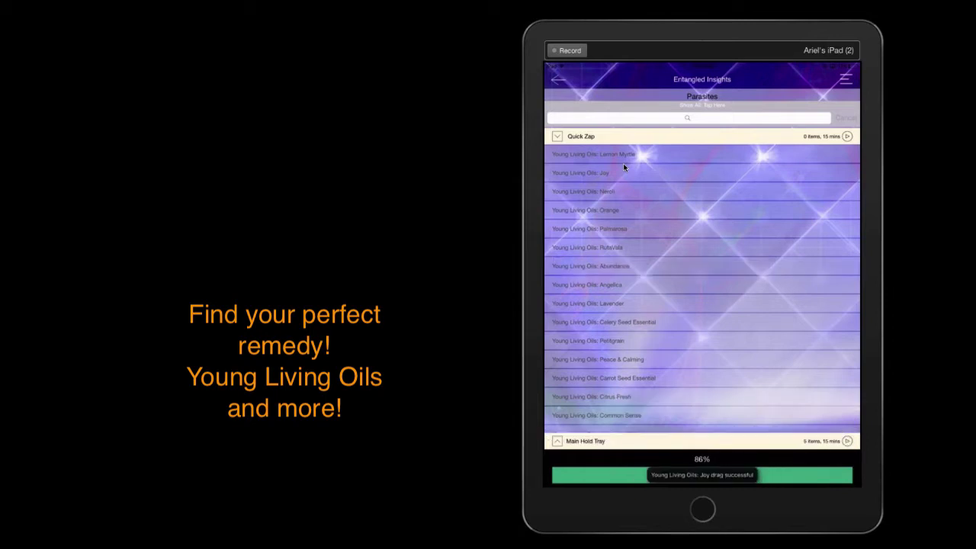
pyautogui.click(623, 169)
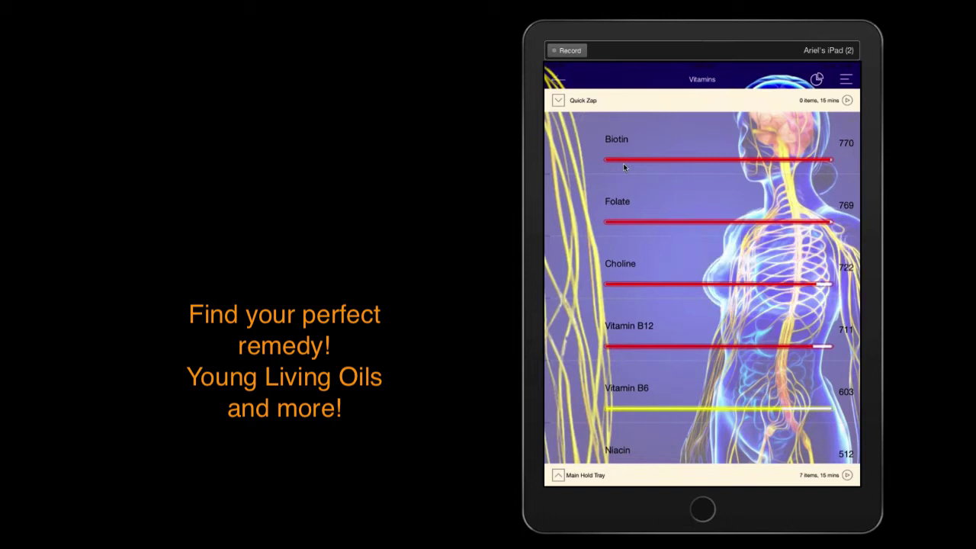
# - Add the Biotin row to the Main Hold Tray
pyautogui.click(623, 163)
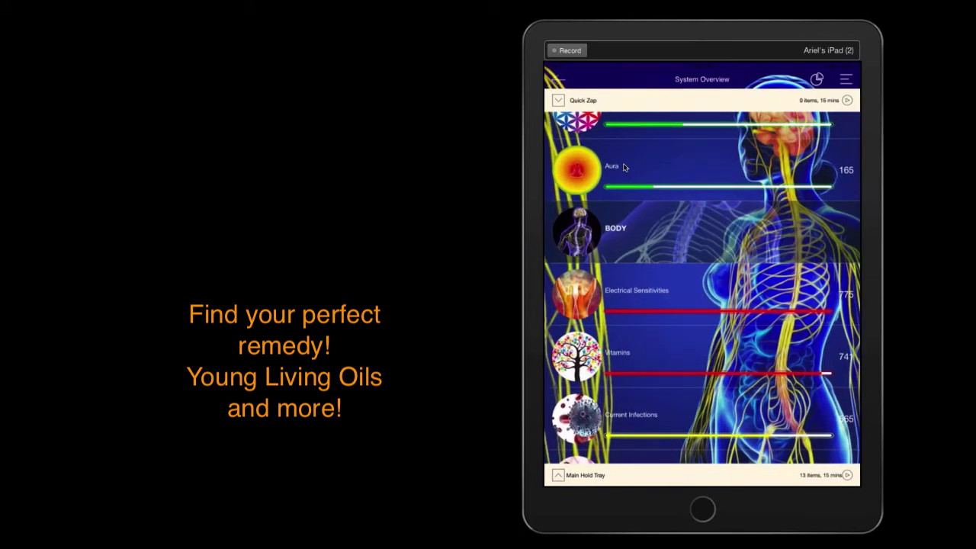
pyautogui.scroll(5, 624, 167)
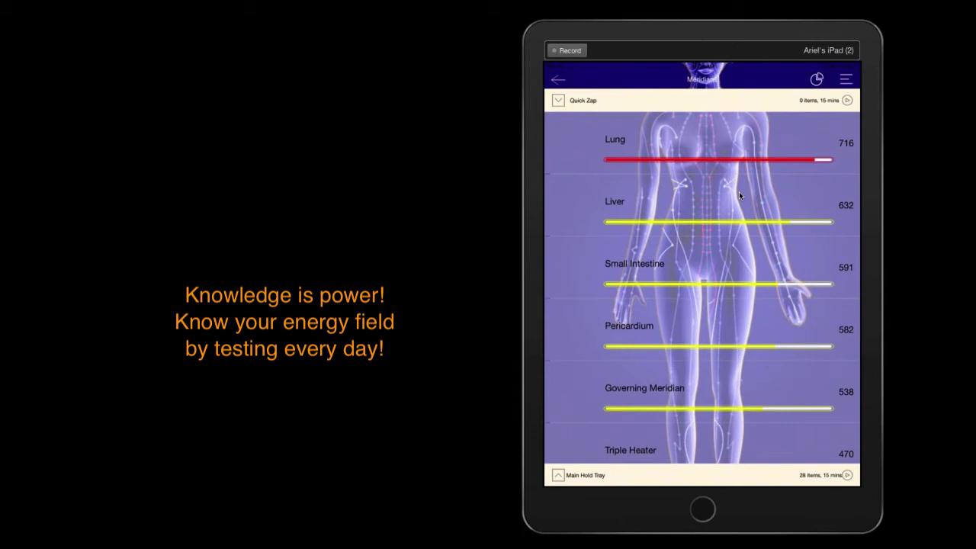
pyautogui.scroll(-10, 739, 192)
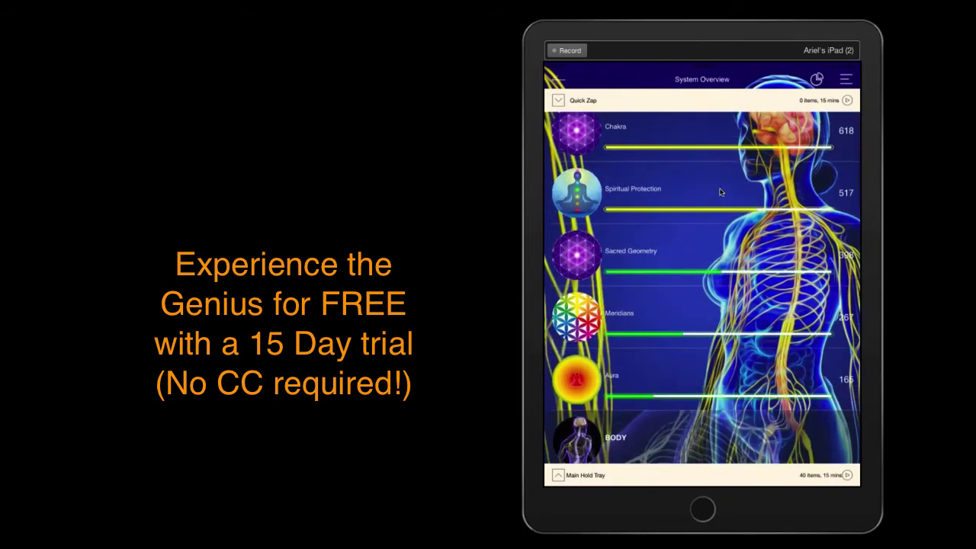
pyautogui.scroll(-8, 720, 193)
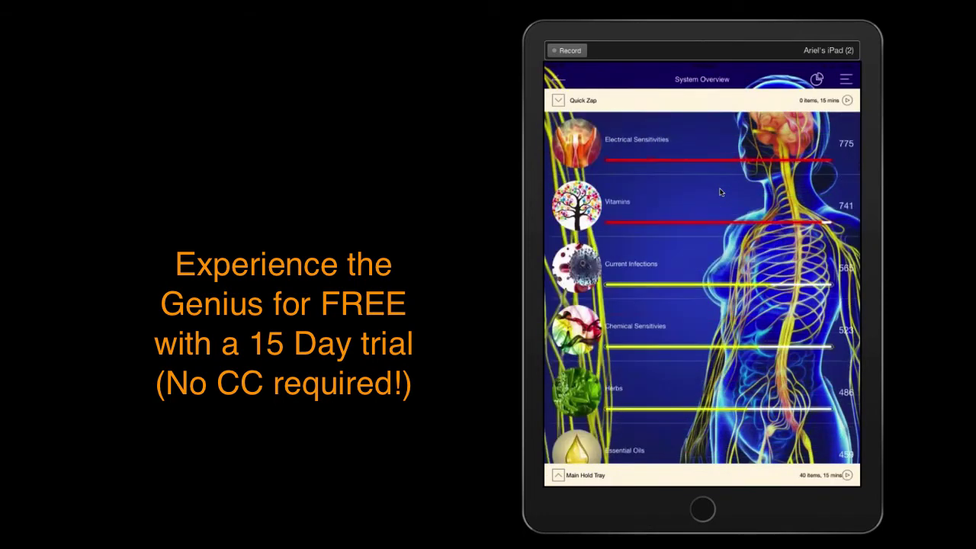
pyautogui.scroll(-1, 721, 192)
pyautogui.scroll(-3, 721, 193)
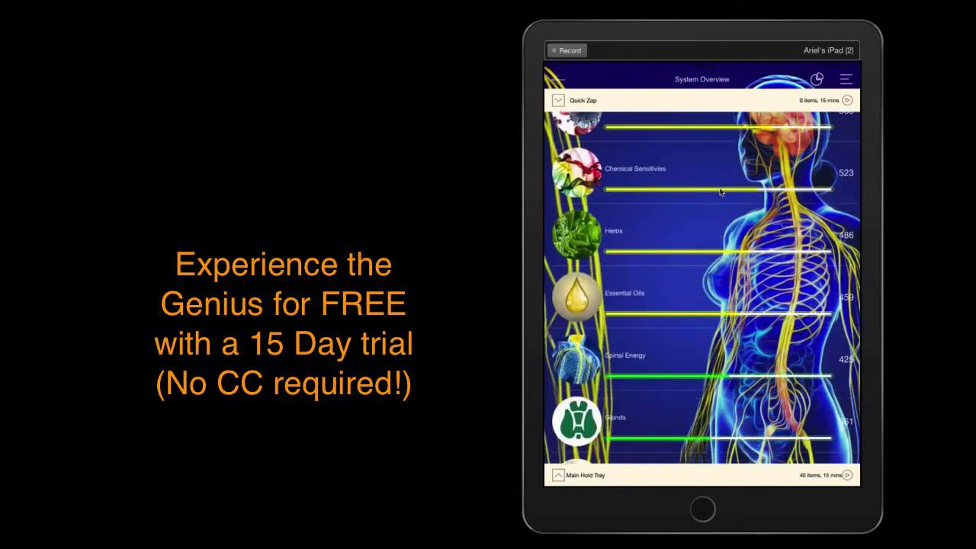
pyautogui.scroll(-2, 721, 192)
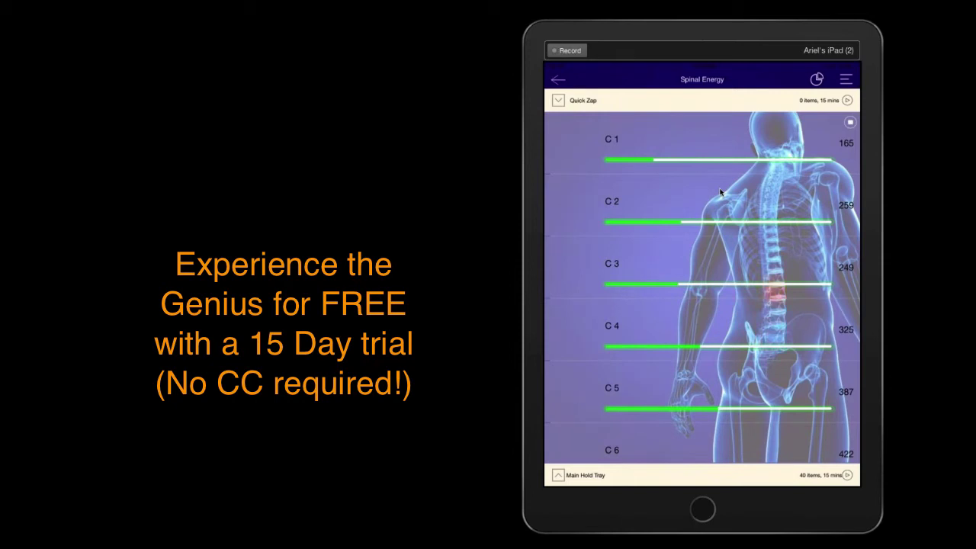
pyautogui.scroll(-4, 721, 192)
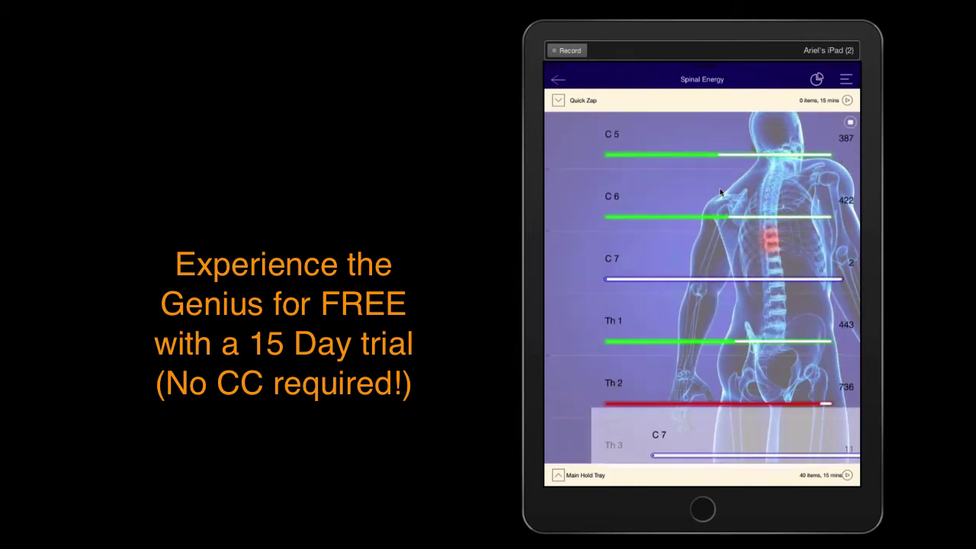
pyautogui.scroll(-2, 720, 192)
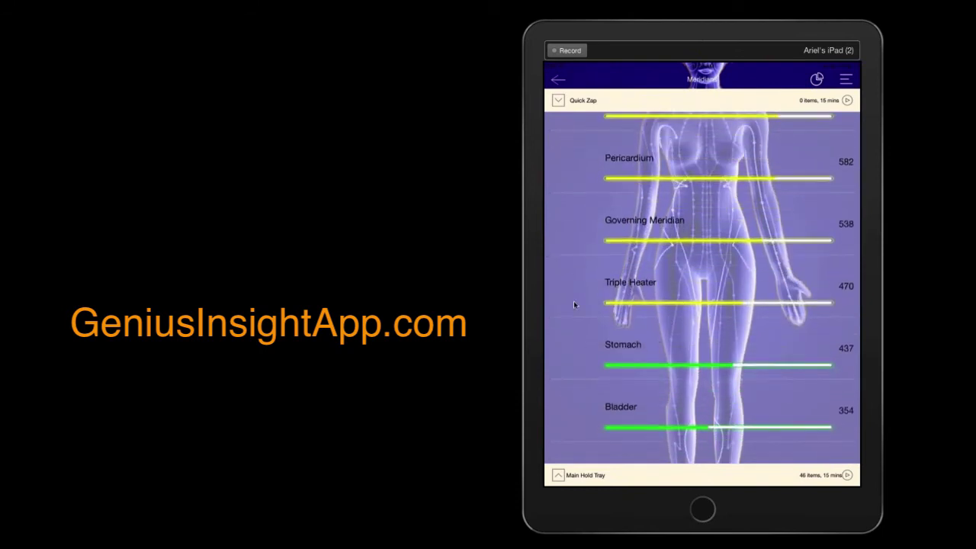
# - Open the Triple Heater meridian's point scores
pyautogui.click(659, 312)
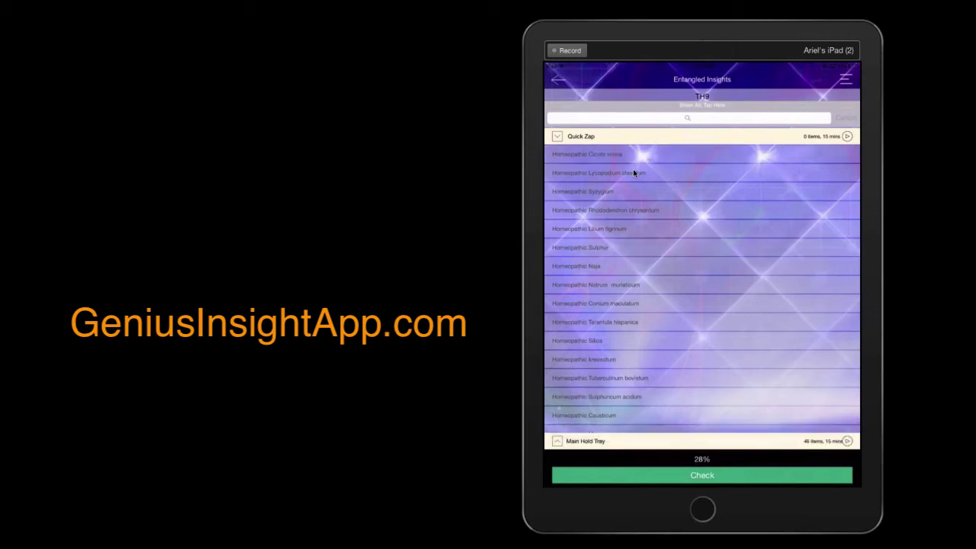
# - Add Homeopathic Lycopodium clavatum to the Main Hold Tray
pyautogui.click(633, 173)
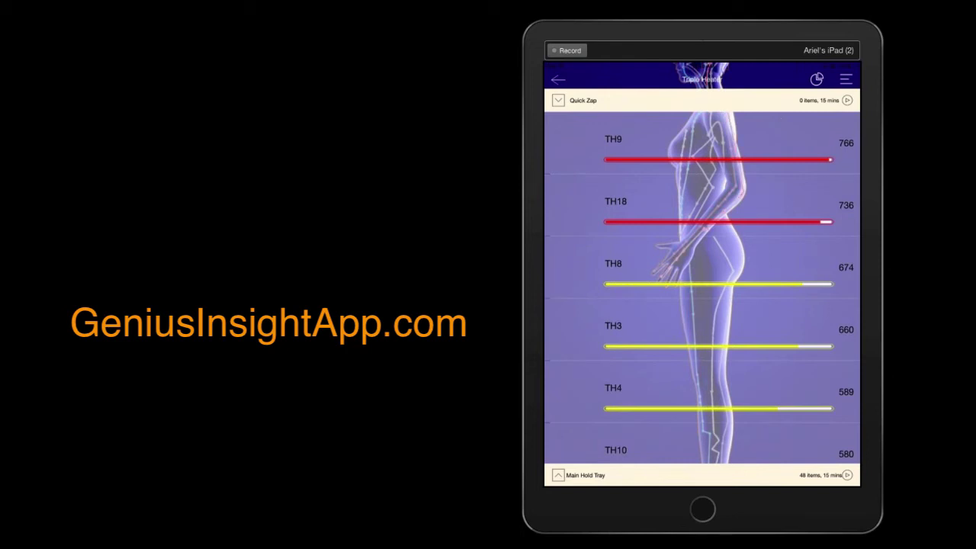
# - Go back through Meridians to System Overview and open the Digestion readings
pyautogui.click(559, 78)
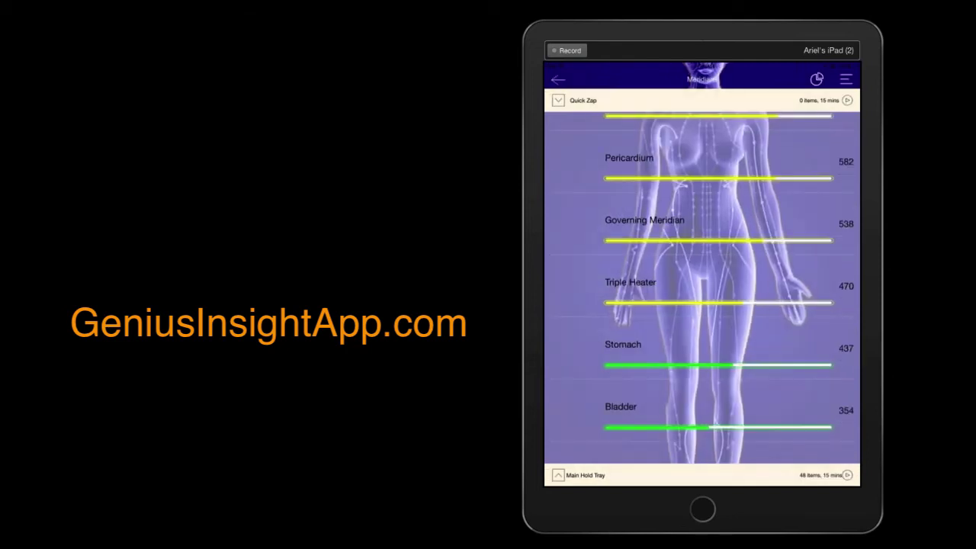
pyautogui.click(558, 79)
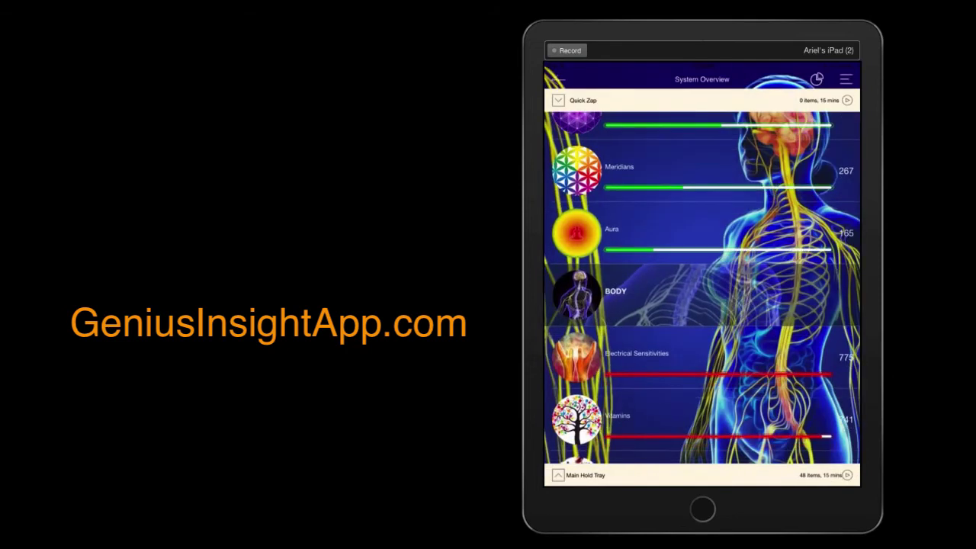
pyautogui.scroll(-5, 701, 305)
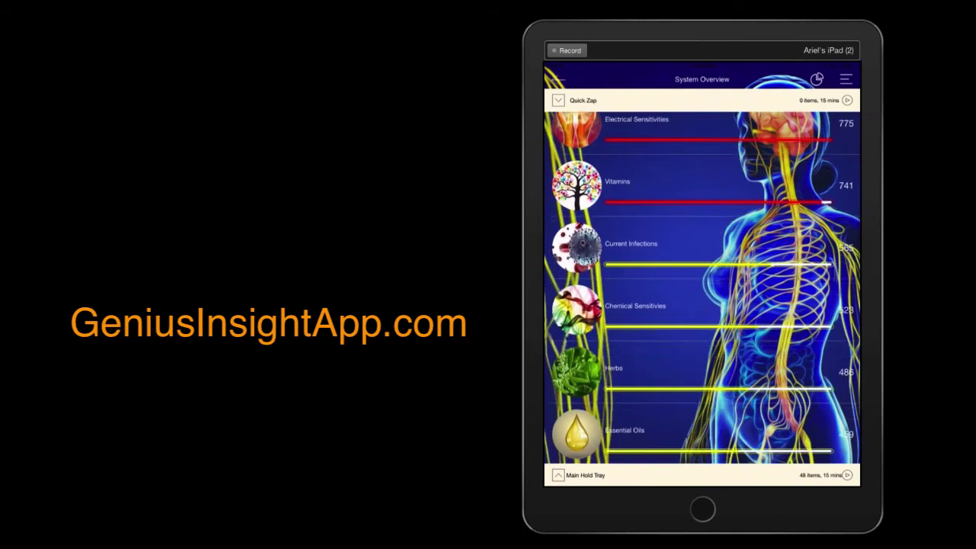
pyautogui.scroll(-5, 701, 305)
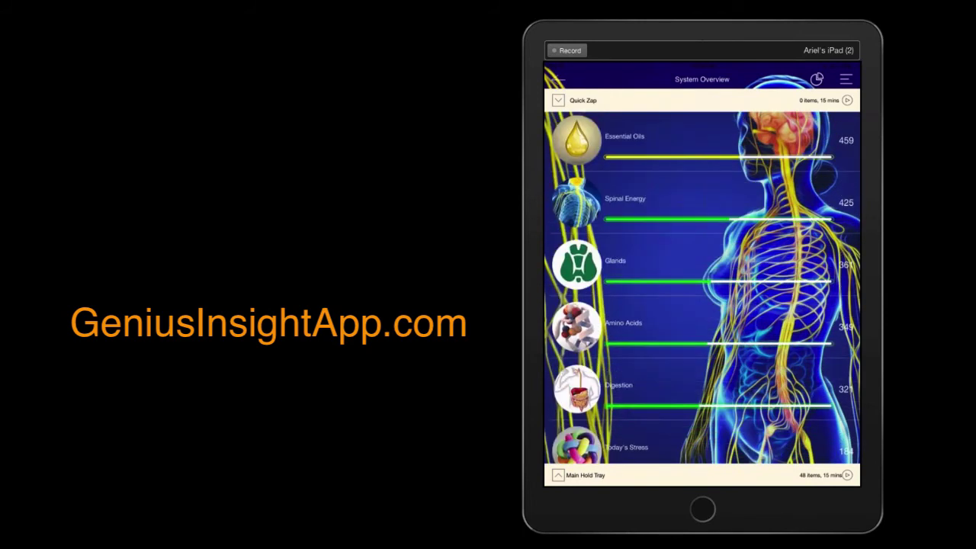
pyautogui.click(670, 385)
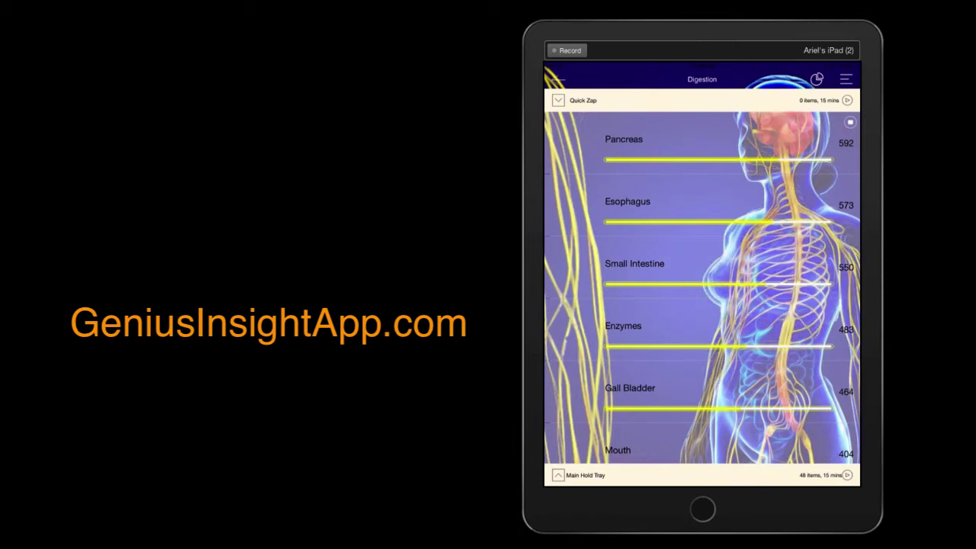
pyautogui.scroll(-5, 701, 289)
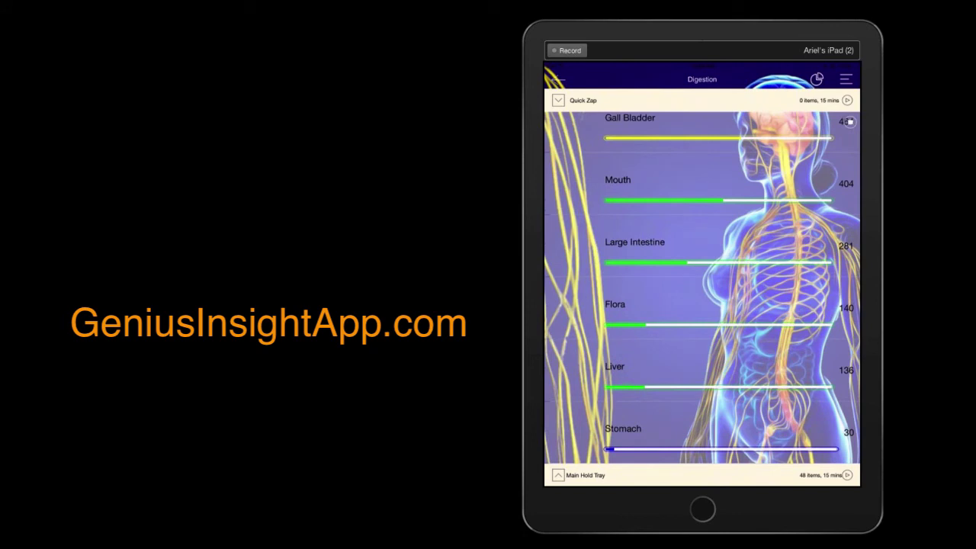
# - Drag Stomach, Liver, Flora and Large Intestine onto the Main Hold Tray
pyautogui.moveTo(623, 428); pyautogui.dragTo(586, 475)
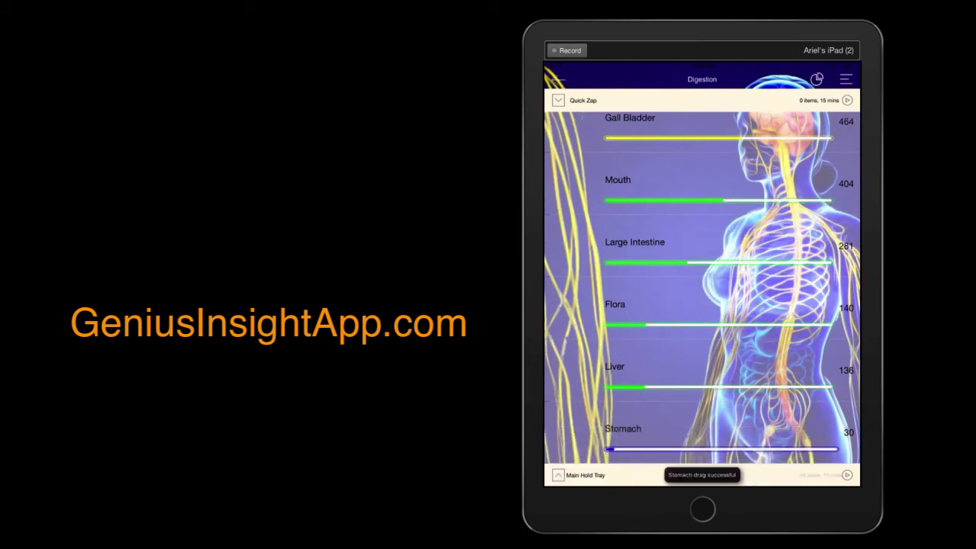
pyautogui.moveTo(615, 366); pyautogui.dragTo(585, 475)
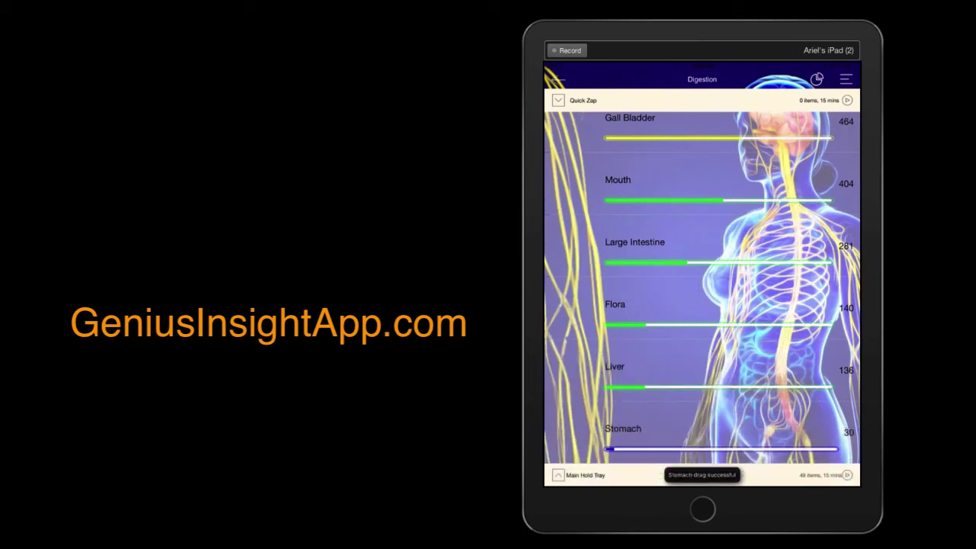
pyautogui.moveTo(614, 304); pyautogui.dragTo(586, 475)
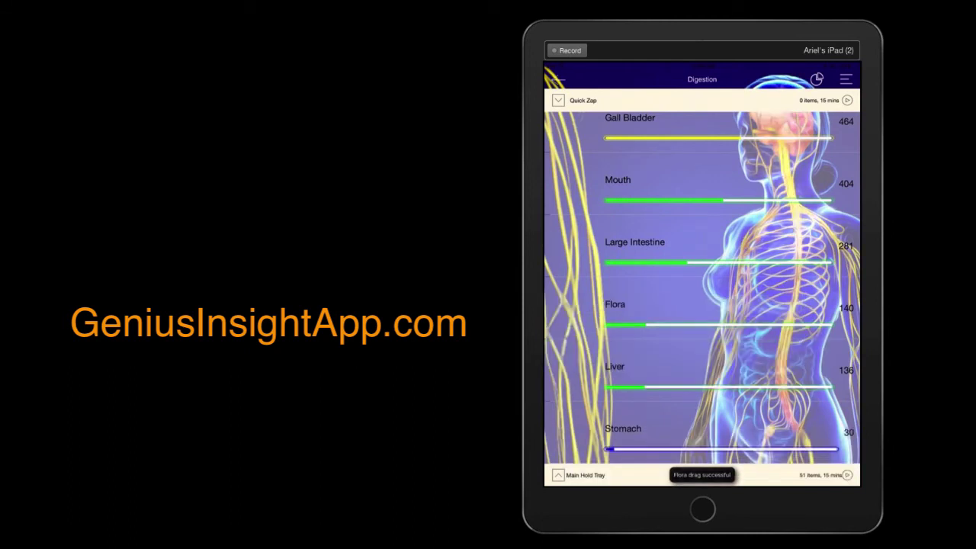
pyautogui.moveTo(634, 242)
pyautogui.mouseDown()
pyautogui.moveTo(588, 270)
pyautogui.moveTo(585, 475)
pyautogui.mouseUp()
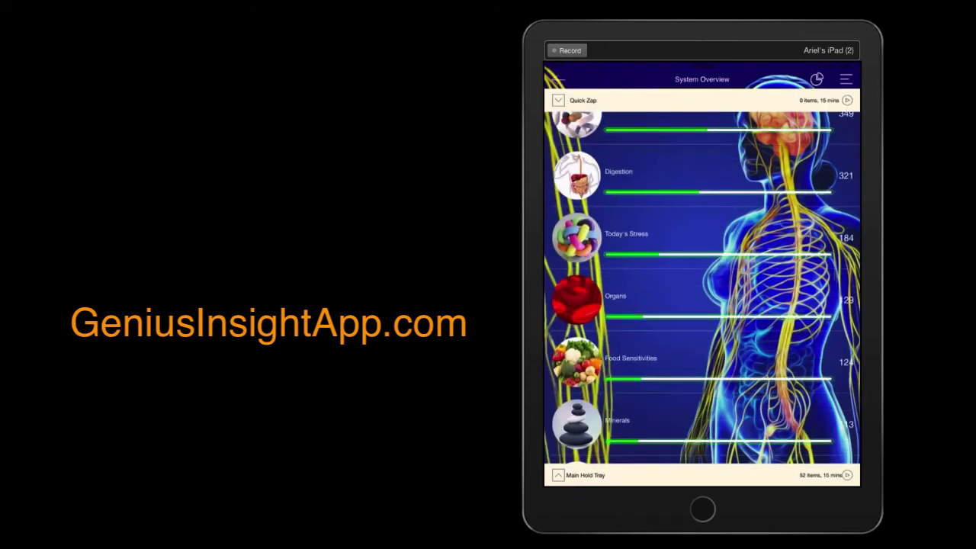
pyautogui.scroll(-5, 701, 290)
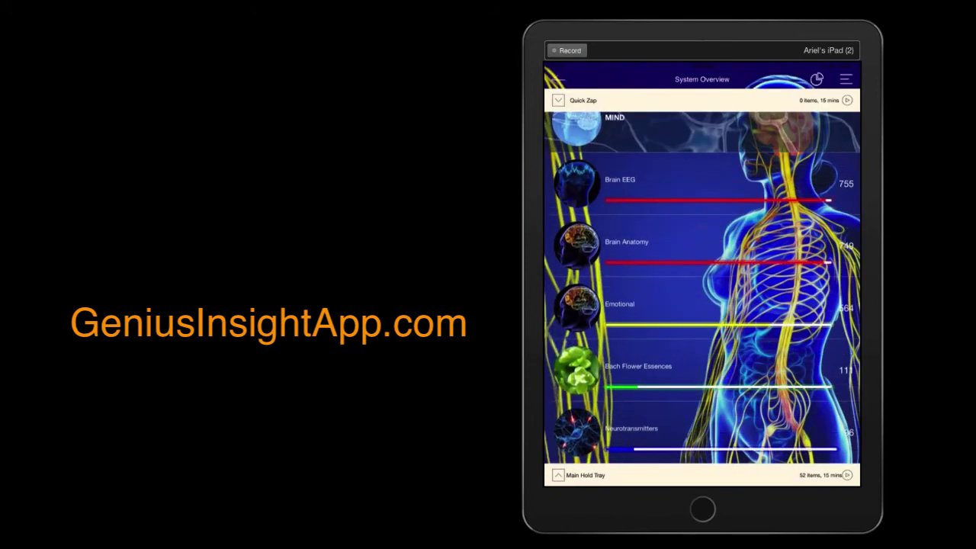
# - Open the Neurotransmitters readings in the MIND section
pyautogui.click(631, 428)
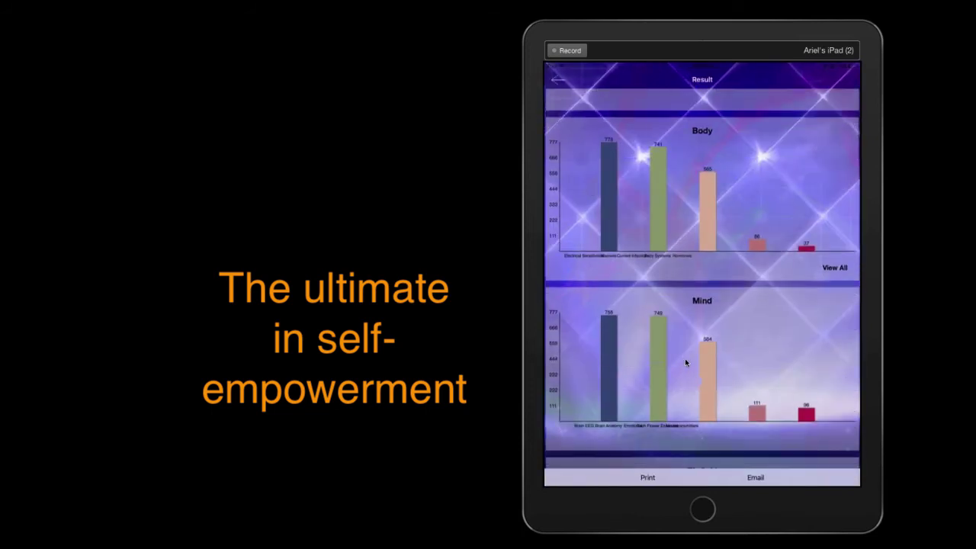
pyautogui.scroll(-3, 685, 359)
pyautogui.scroll(-5, 693, 358)
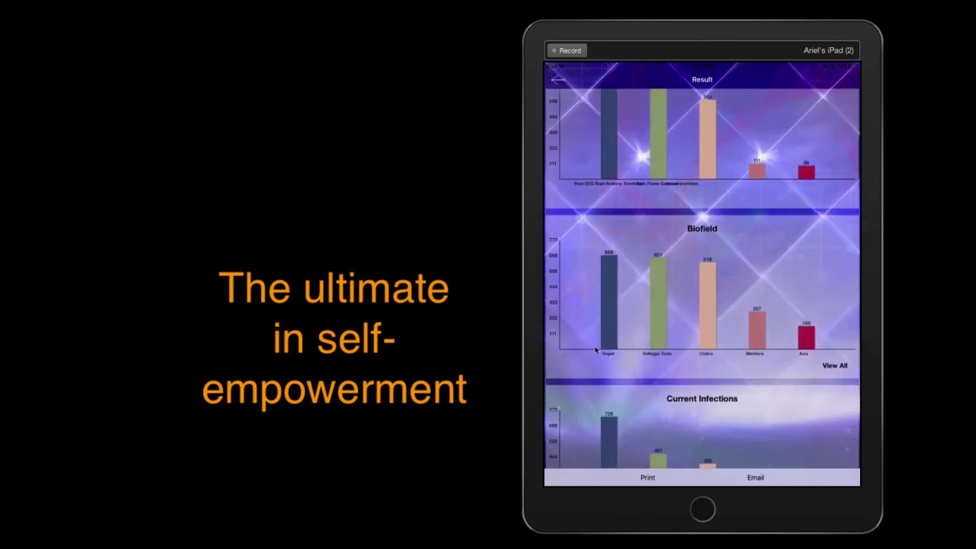
pyautogui.scroll(-1, 764, 363)
pyautogui.scroll(-5, 719, 392)
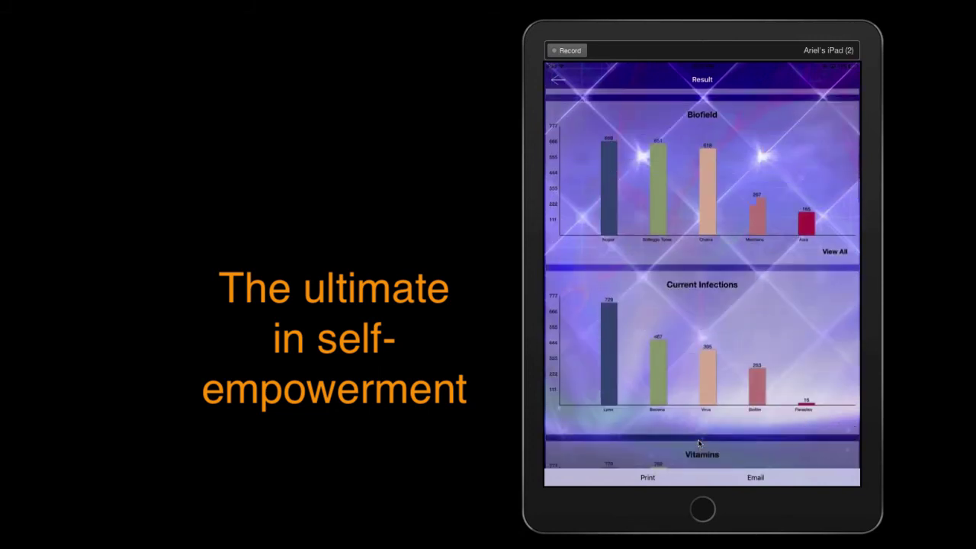
pyautogui.scroll(-3, 718, 392)
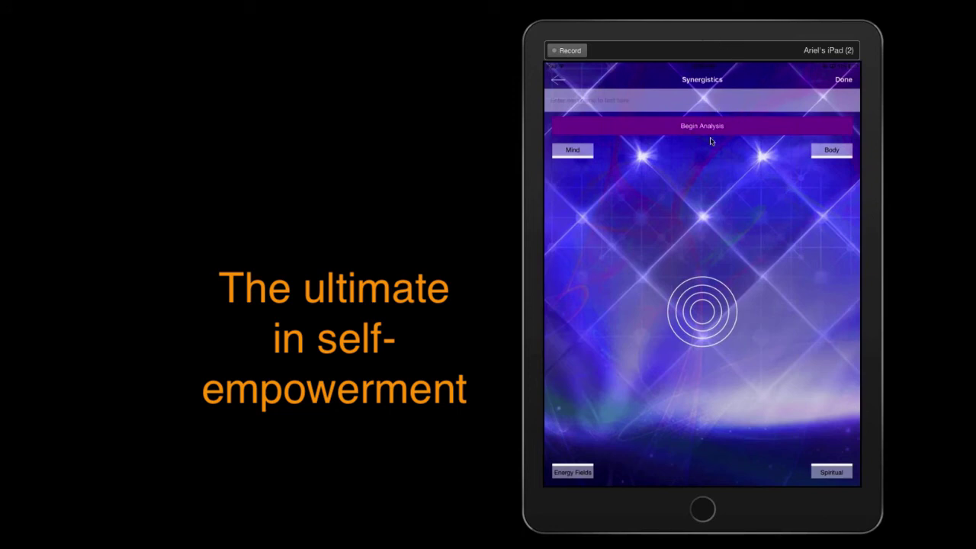
# - Enter 'Vitamin C 500mg' as the supplement name and run its Synergistics analysis
pyautogui.click(566, 103)
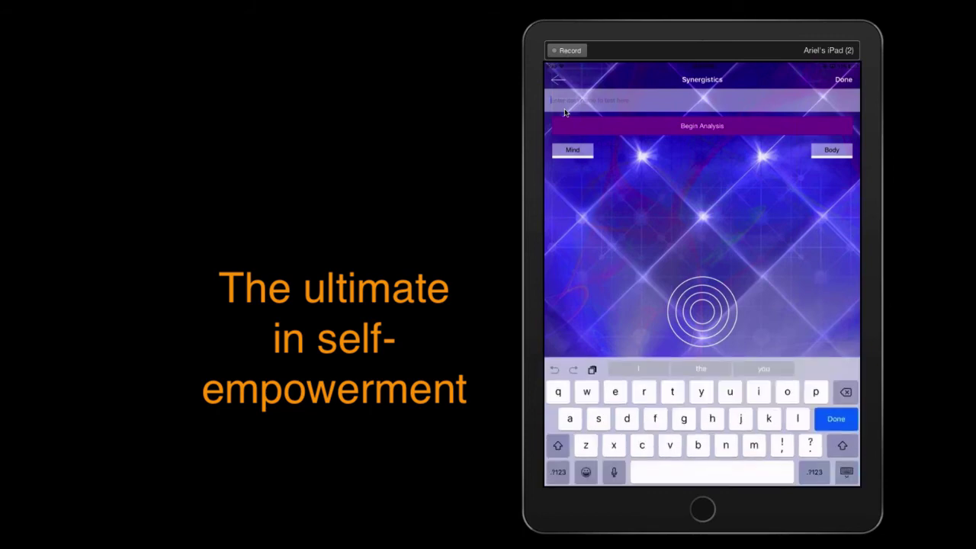
pyautogui.write('Vitam')
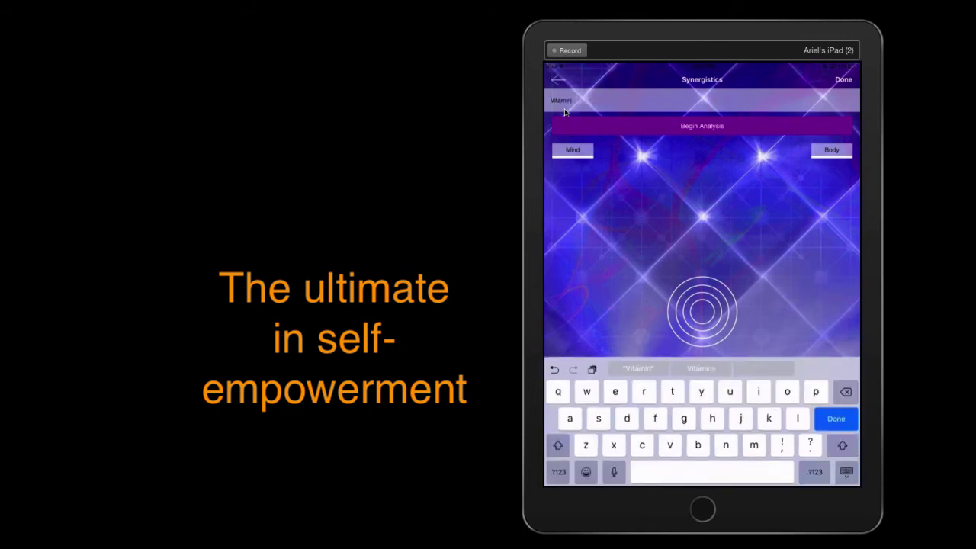
pyautogui.write('in')
pyautogui.press('shift')
pyautogui.write('C')
pyautogui.click(558, 472)
pyautogui.write('500')
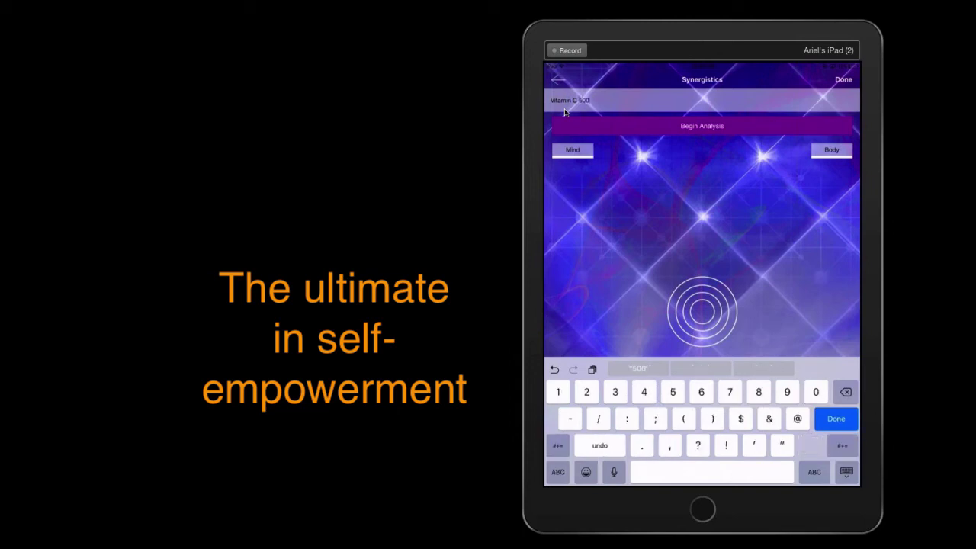
pyautogui.click(814, 472)
pyautogui.write('mg')
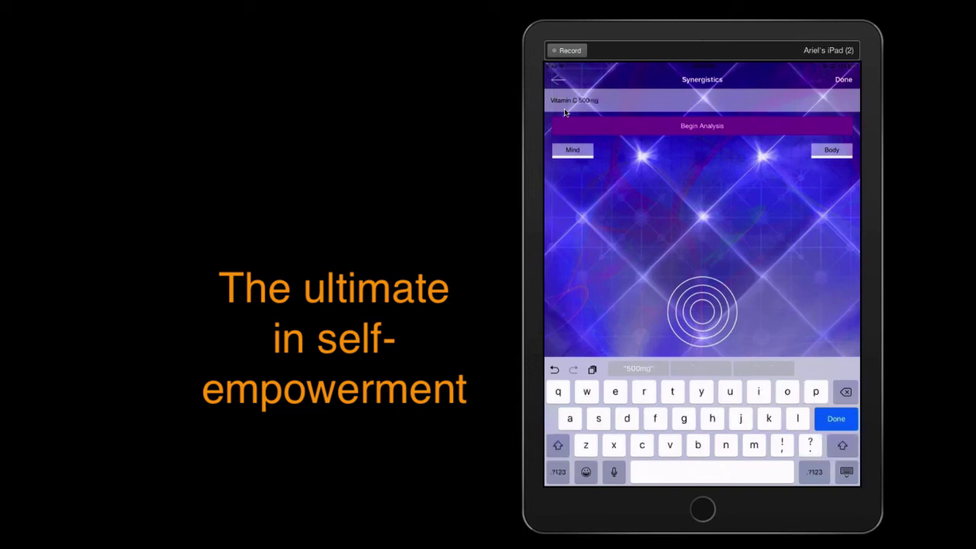
pyautogui.click(835, 418)
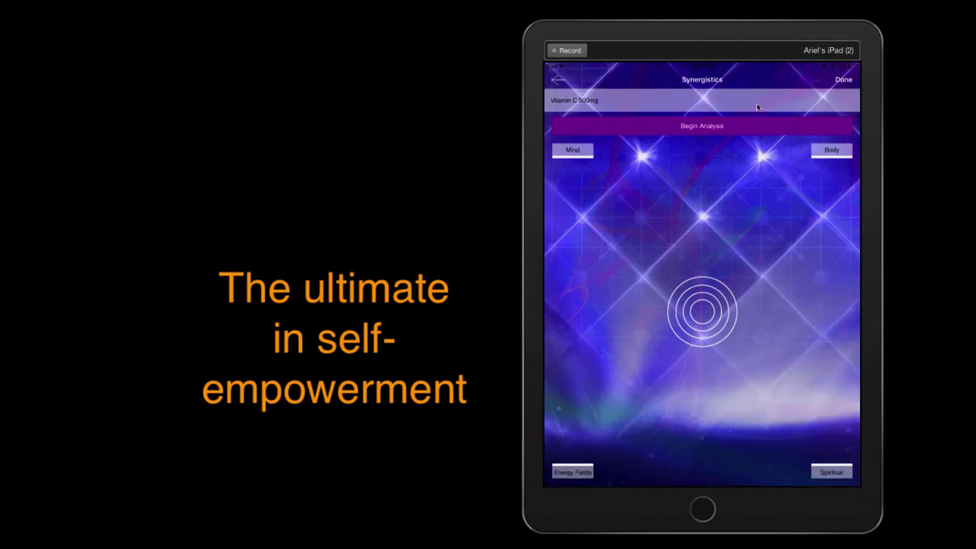
pyautogui.click(705, 129)
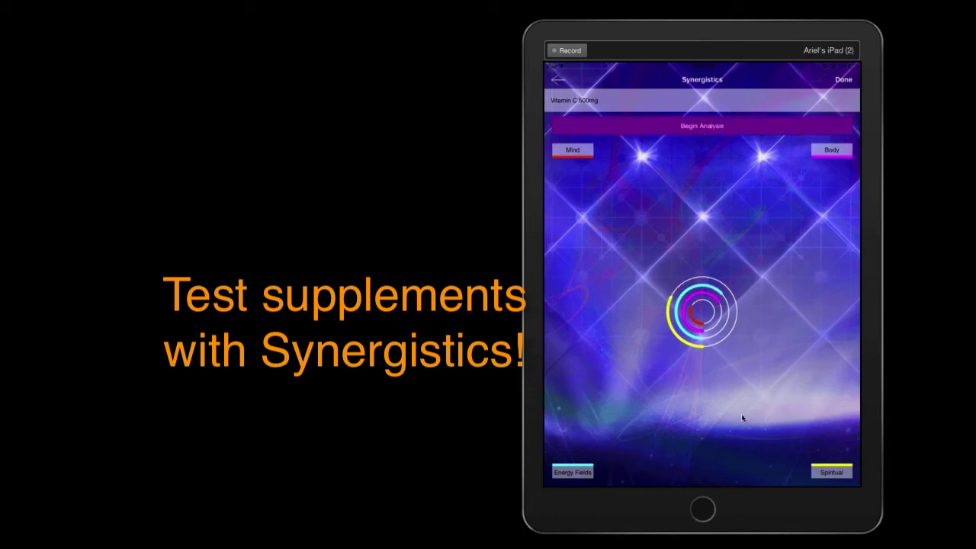
# - Change the supplement name to 'Vitamin C 1000mg' for testing
pyautogui.click(616, 108)
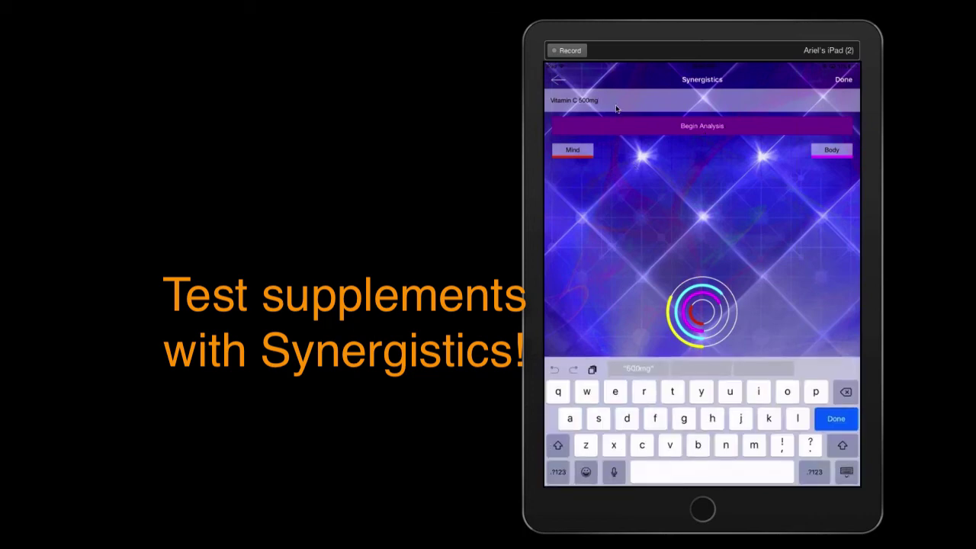
pyautogui.press('BackSpace')
pyautogui.press('BackSpace')
pyautogui.press('BackSpace')
pyautogui.press('BackSpace')
pyautogui.press('BackSpace')
pyautogui.press('BackSpace')
pyautogui.write('1000mg')
pyautogui.press('Return')
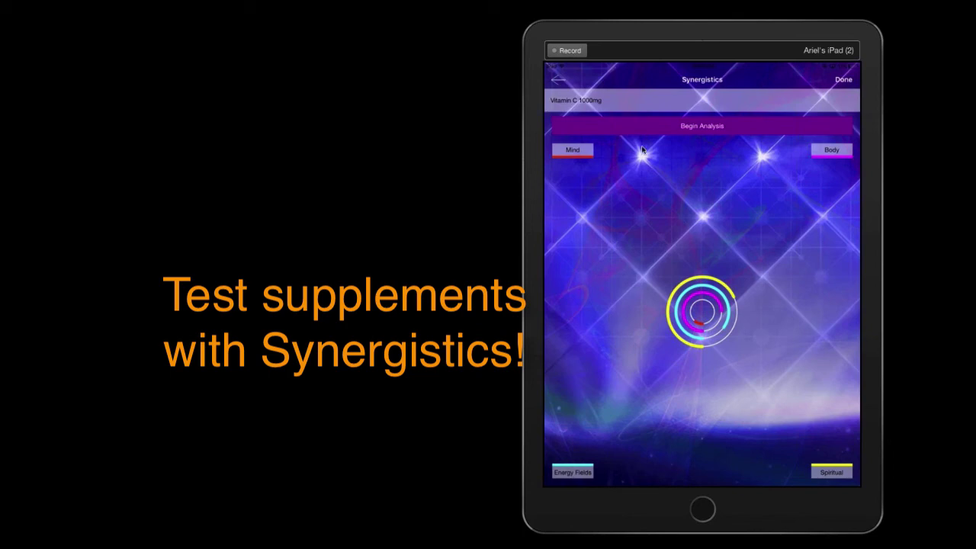
# - Change the supplement name again to 'Vitamin C 2000mg' for testing
pyautogui.click(635, 101)
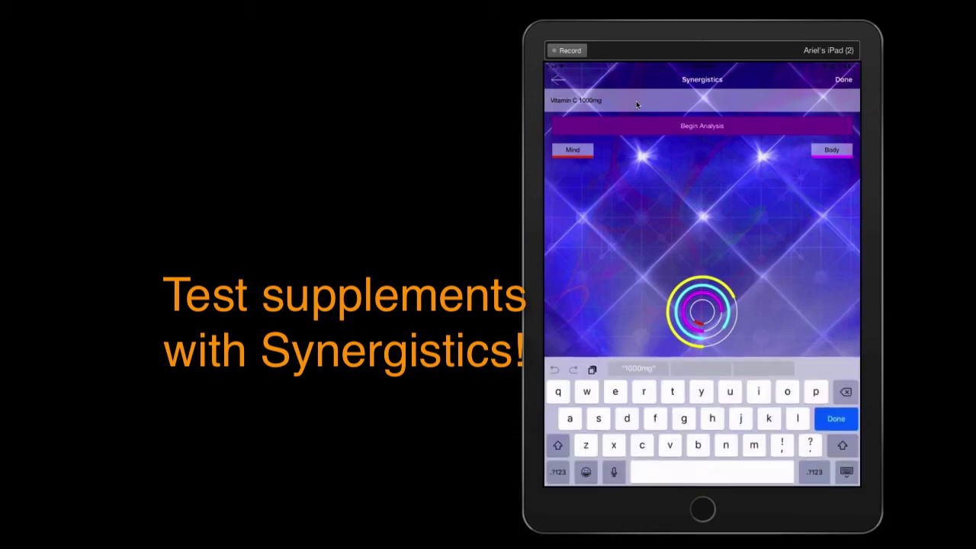
pyautogui.press('BackSpace')
pyautogui.press('BackSpace')
pyautogui.press('BackSpace')
pyautogui.press('BackSpace')
pyautogui.press('BackSpace')
pyautogui.press('BackSpace')
pyautogui.press('BackSpace')
pyautogui.write('2000mg')
pyautogui.press('Return')
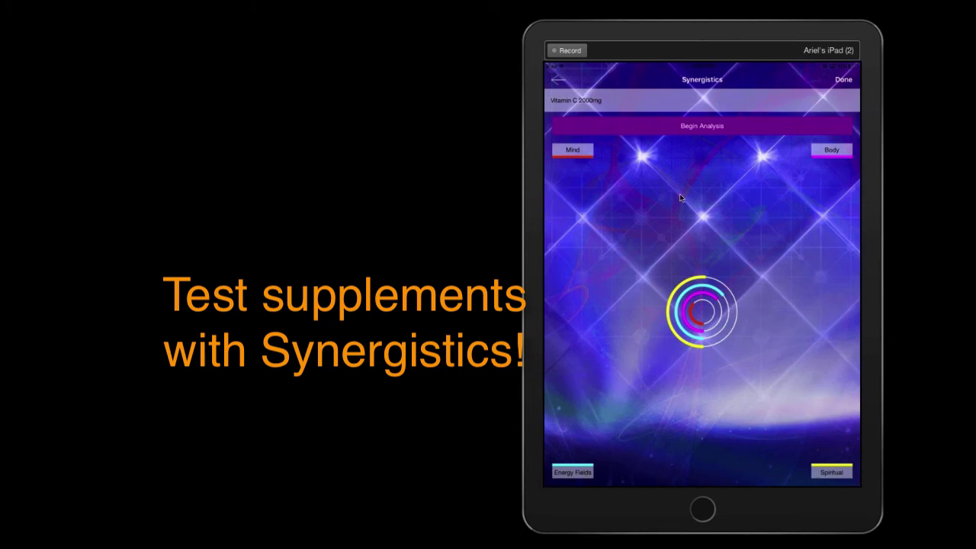
# - Clear 'Vitamin C 2000mg' from the Synergistics supplement name field
pyautogui.click(625, 109)
pyautogui.press('BackSpace')
pyautogui.press('BackSpace')
pyautogui.press('BackSpace')
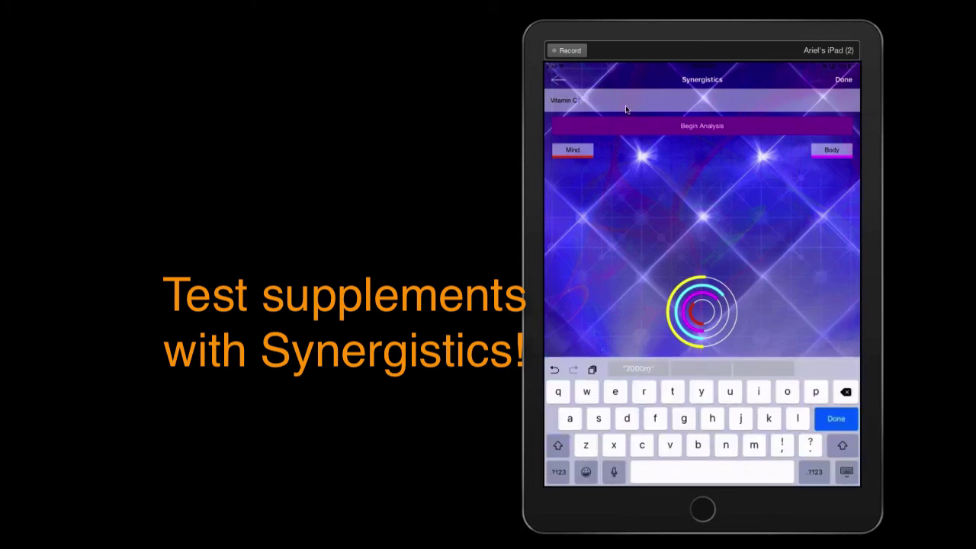
pyautogui.press('BackSpace')
pyautogui.press('BackSpace')
pyautogui.press('BackSpace')
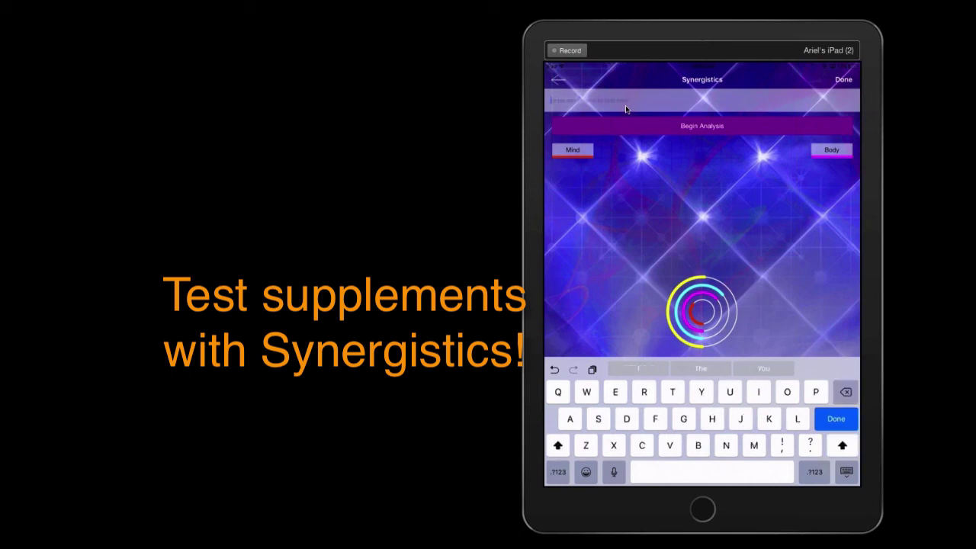
pyautogui.write('Milk')
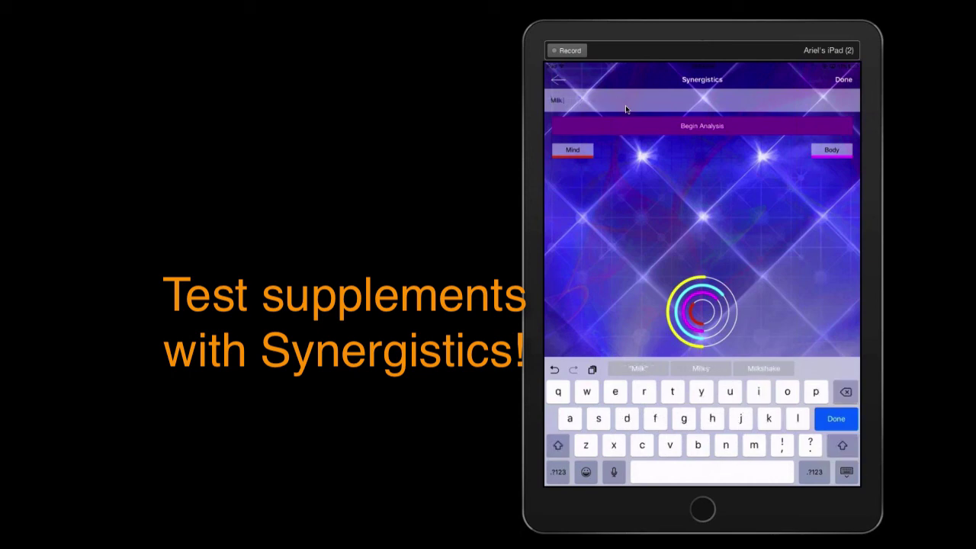
pyautogui.write(' Thi')
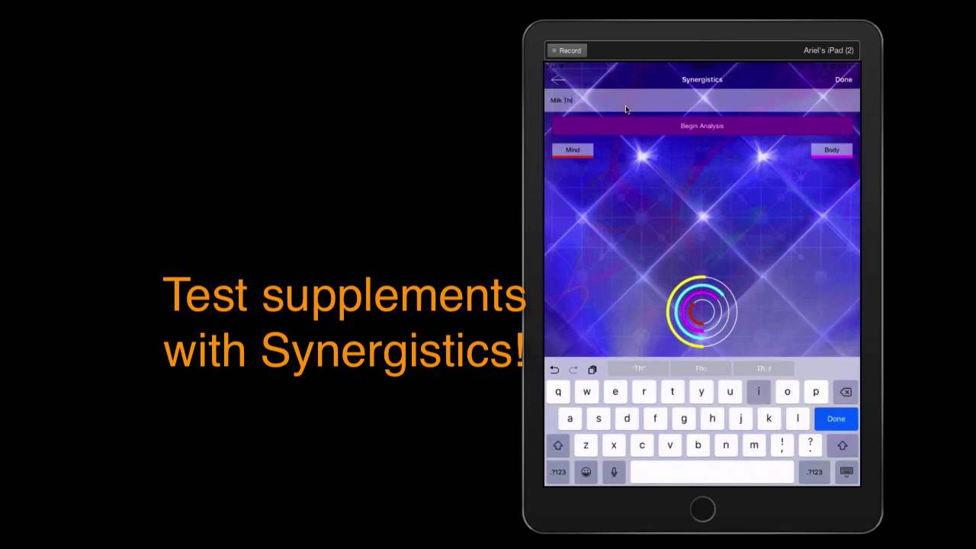
pyautogui.write('stle')
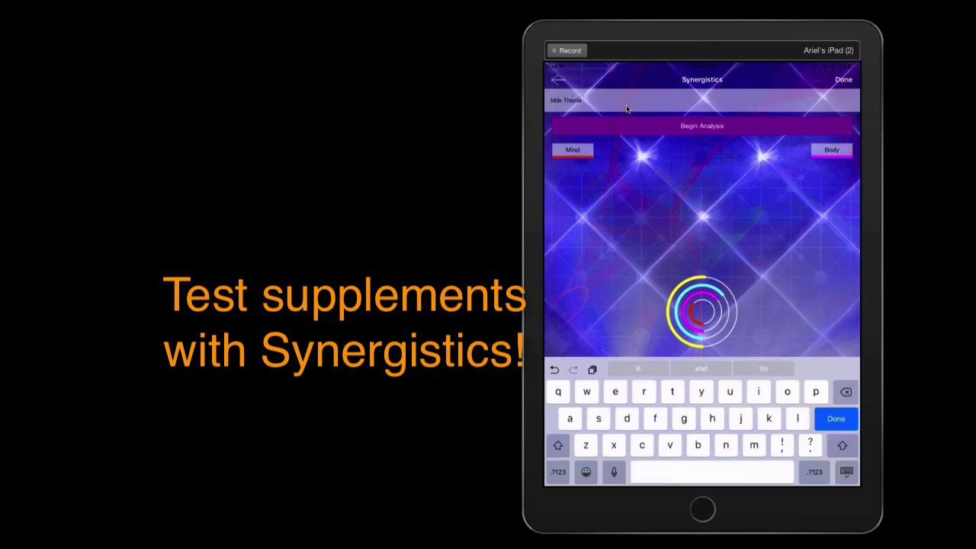
pyautogui.write(' Medi')
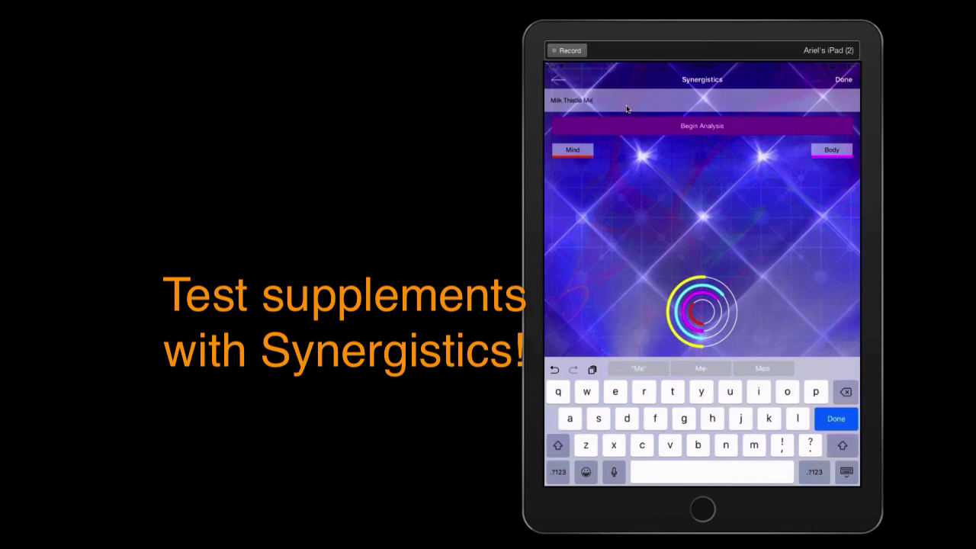